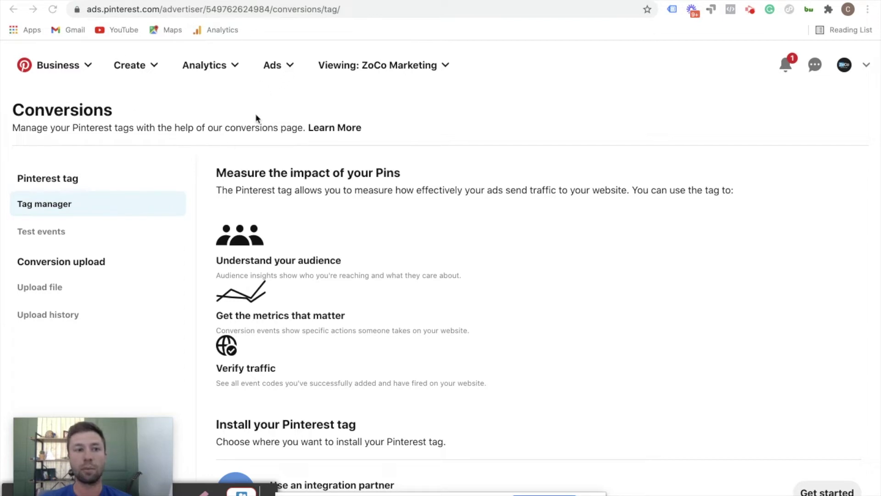
Step: Go to the Ads > Conversions page and find the Install your Pinterest tag section
left_click(290, 67)
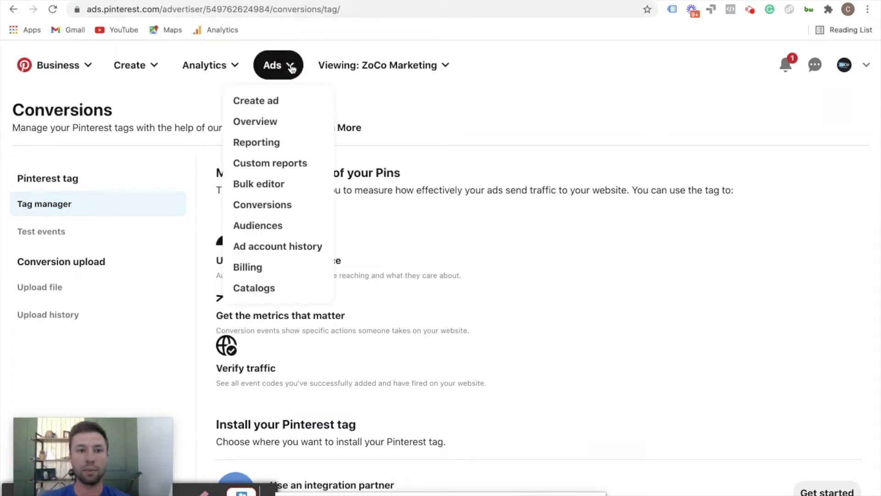
left_click(276, 206)
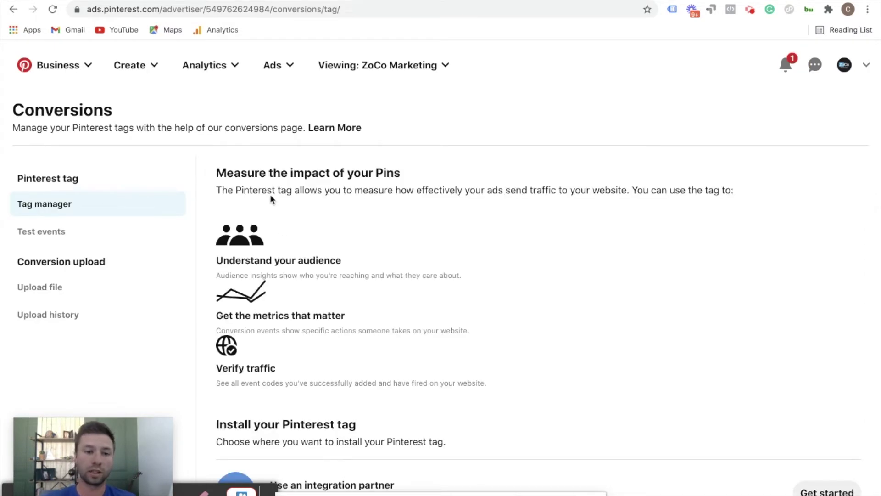
scroll(399, 266, "down", 1)
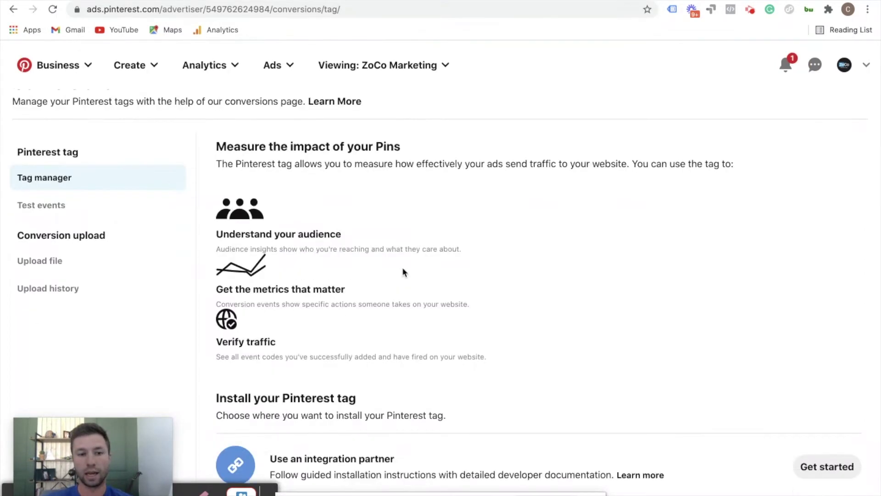
scroll(402, 267, "down", 5)
scroll(403, 271, "up", 2)
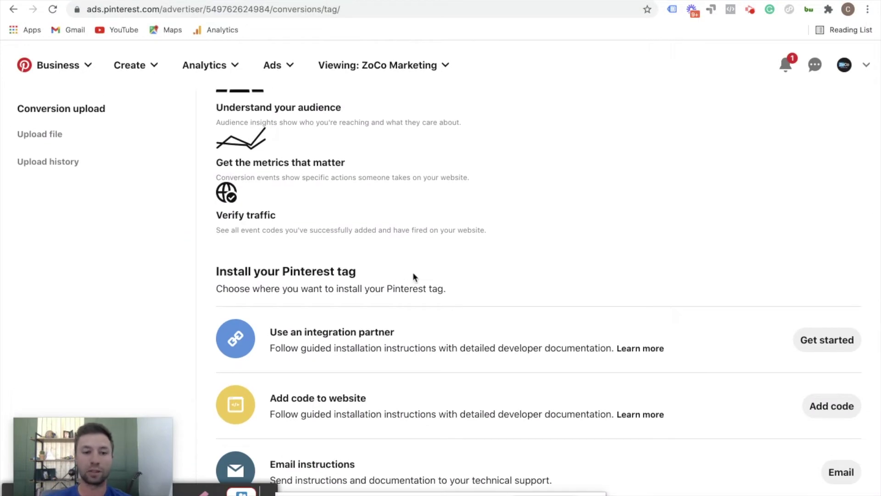
scroll(422, 273, "down", 1)
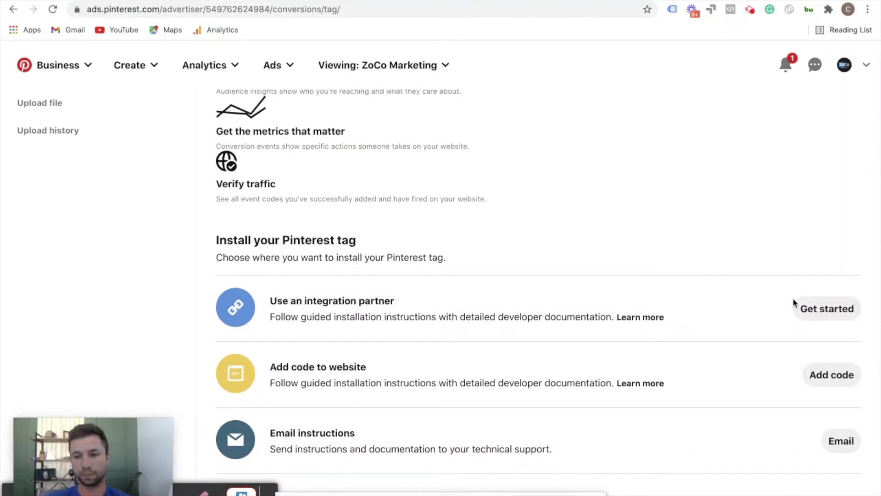
Step: Choose Shopify as the integration partner for installing the Pinterest tag
left_click(836, 309)
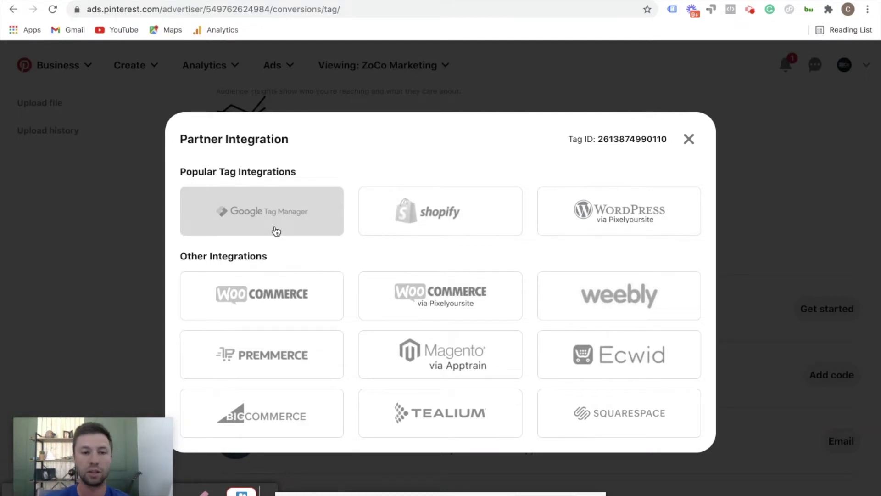
left_click(449, 221)
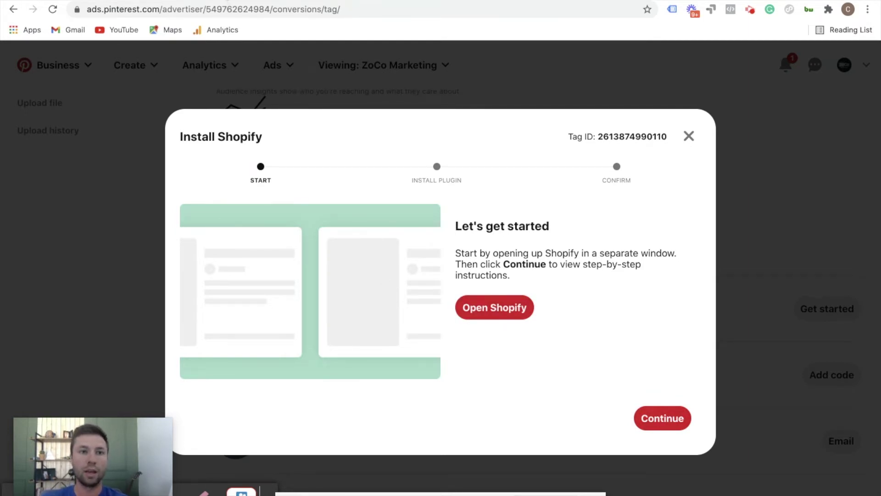
key("ctrl+Tab")
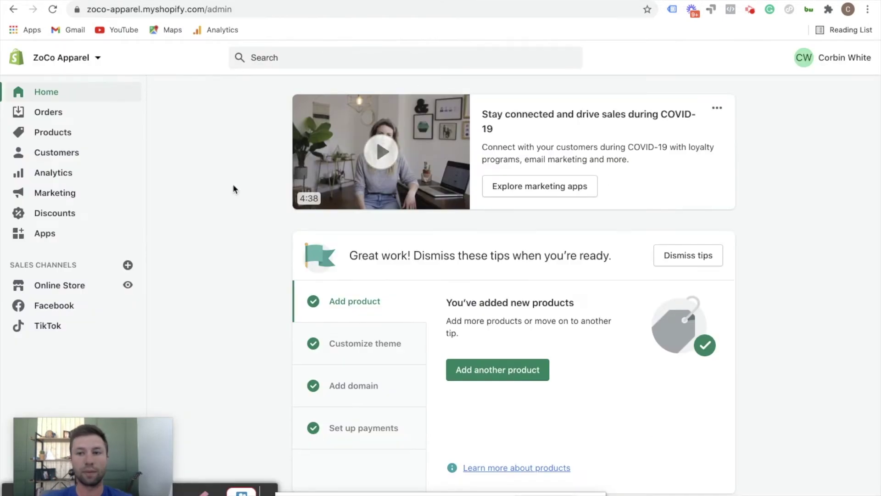
Step: Search the Shopify App Store for 'pinterest' and open the official Pinterest app listing
left_click(45, 233)
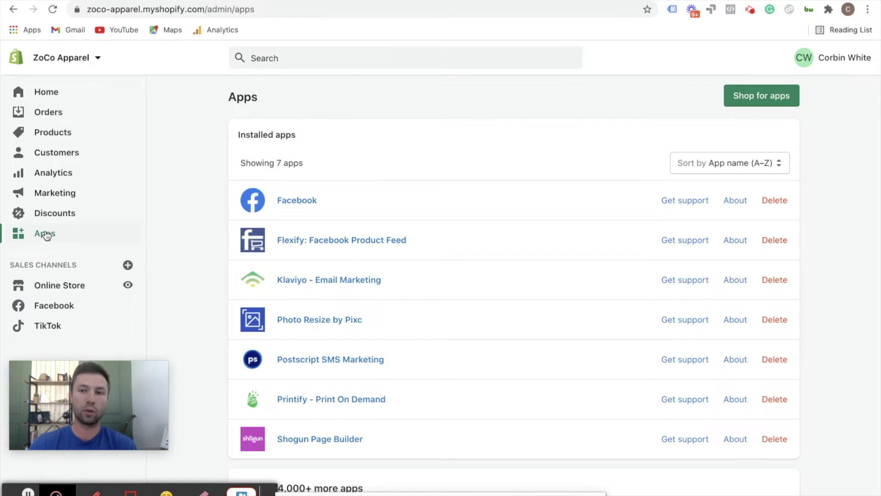
left_click(764, 91)
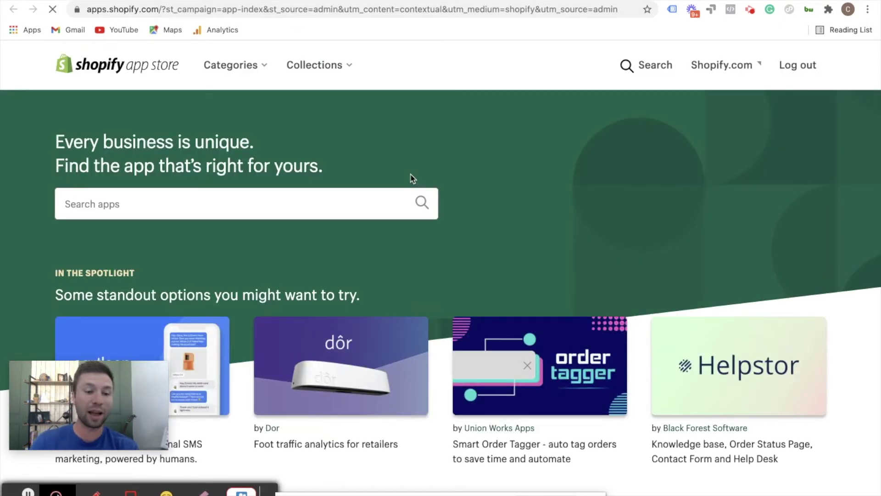
left_click(101, 203)
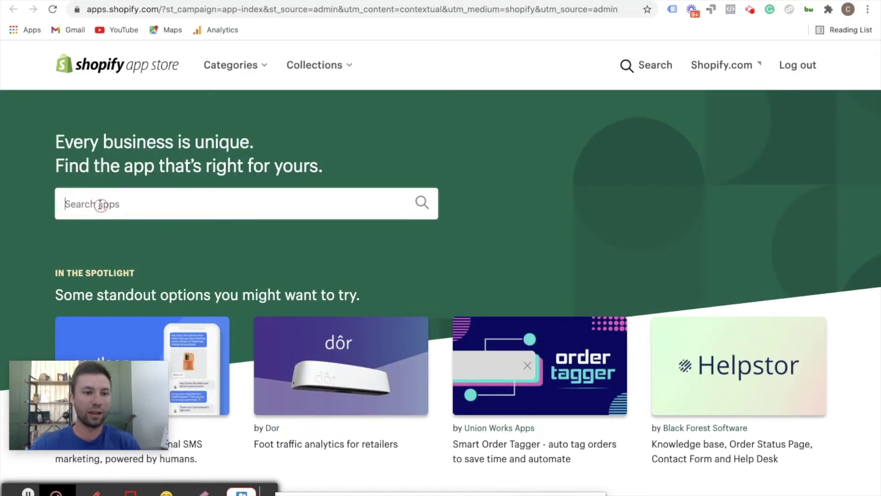
type("pint")
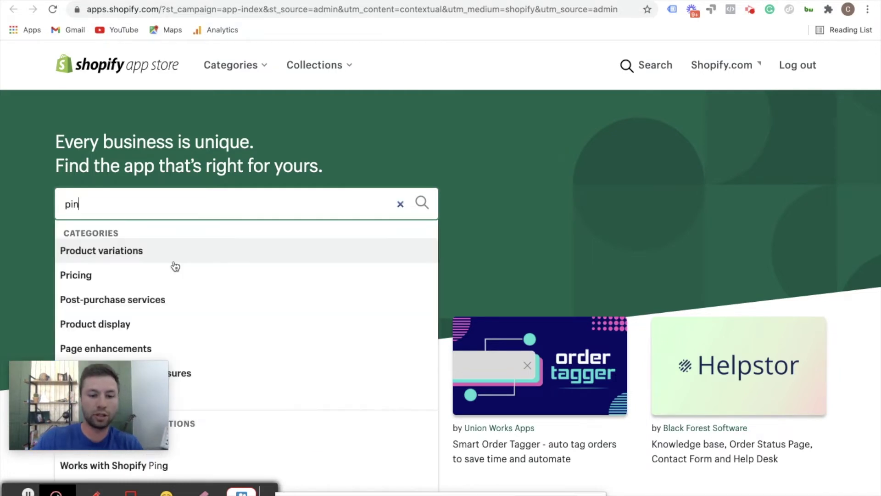
left_click(112, 232)
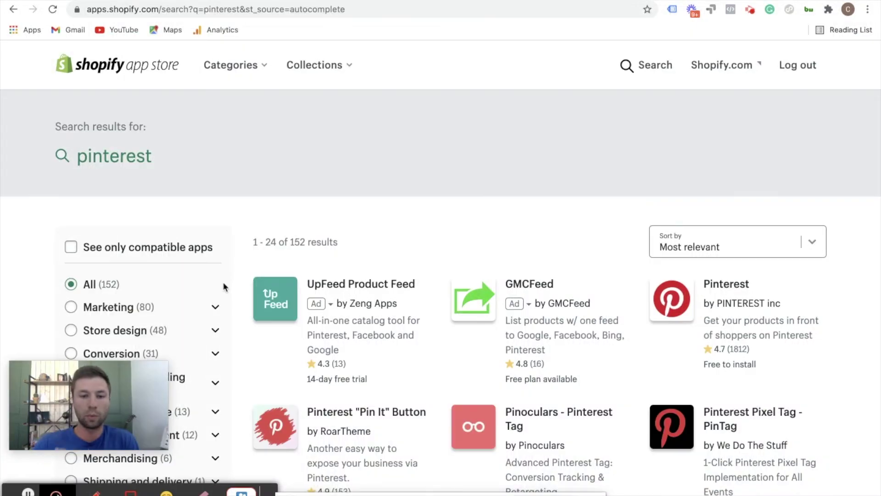
scroll(697, 306, "down", 1)
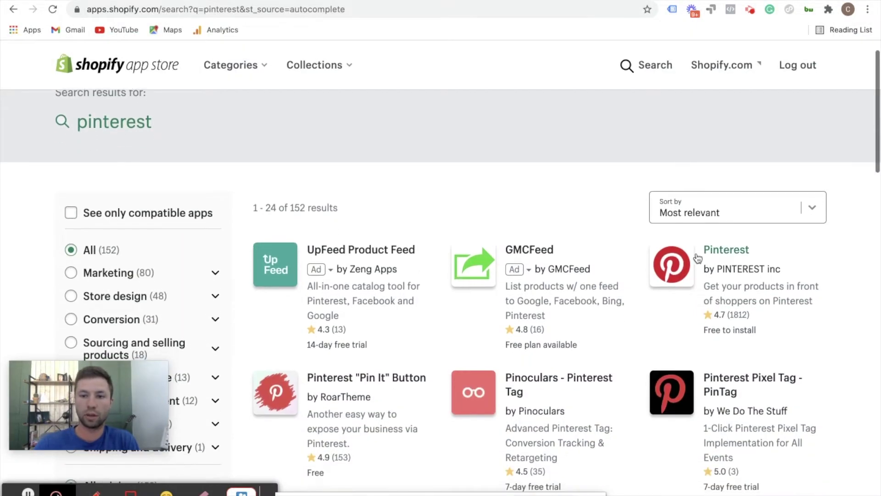
left_click(674, 269)
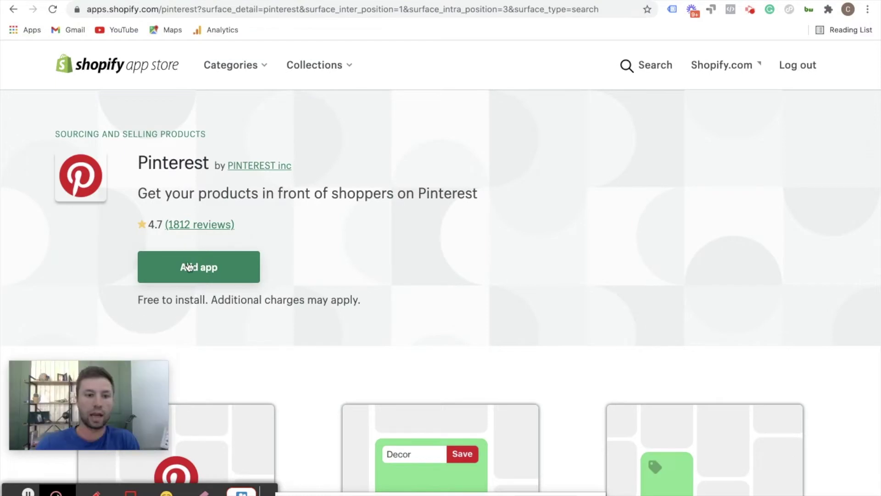
Step: Add the Pinterest app and approve it as a sales channel for the store
left_click(195, 266)
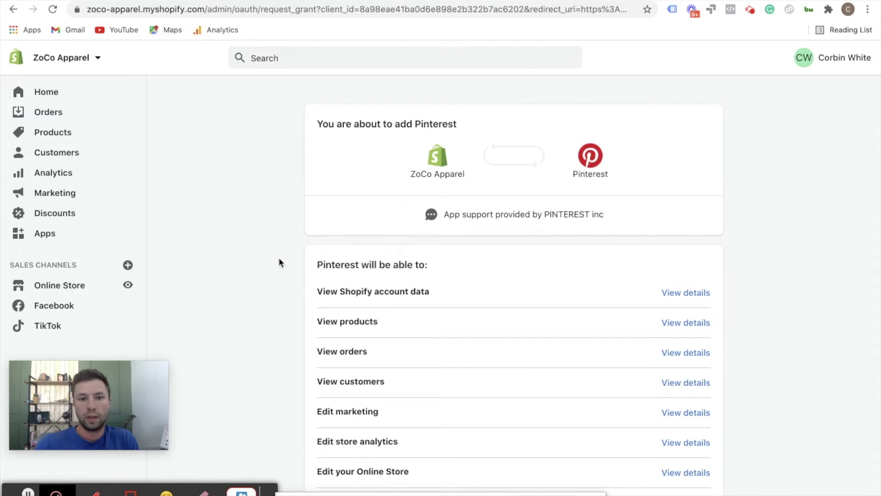
scroll(504, 224, "down", 5)
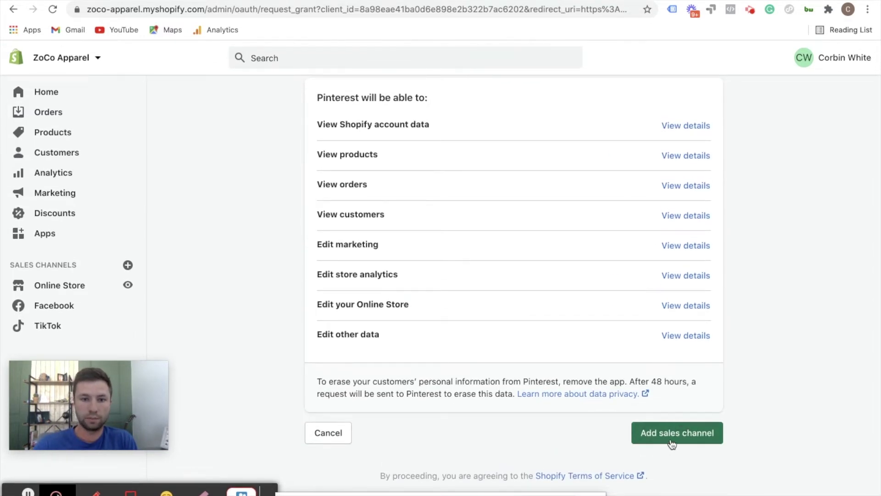
left_click(673, 438)
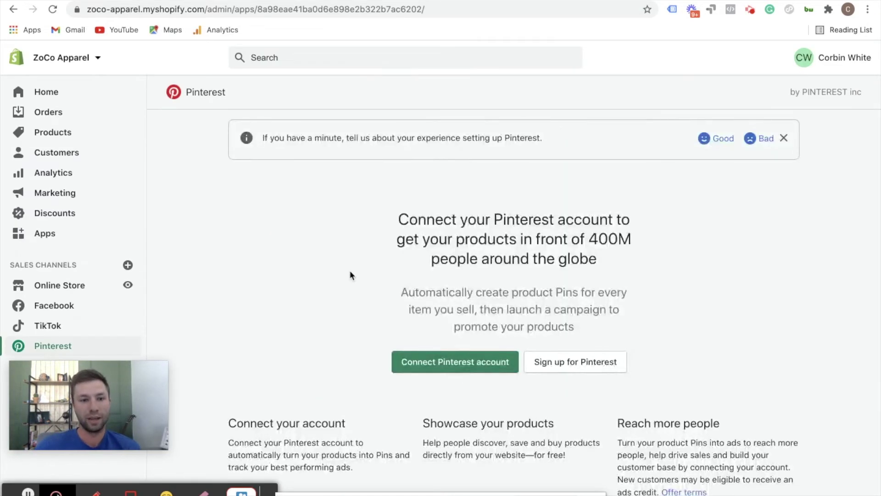
scroll(435, 396, "down", 3)
Step: Connect a Pinterest account to the store's channel, sign in, and give the Shopify app access
left_click(445, 381)
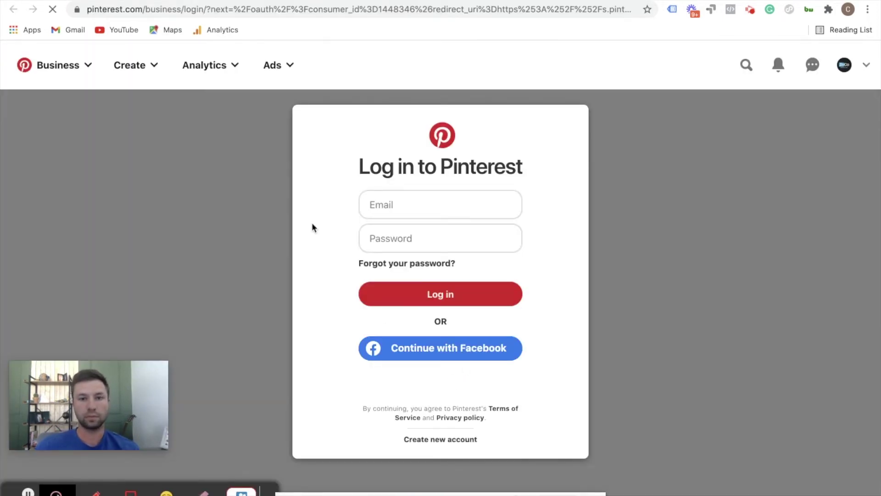
left_click(449, 211)
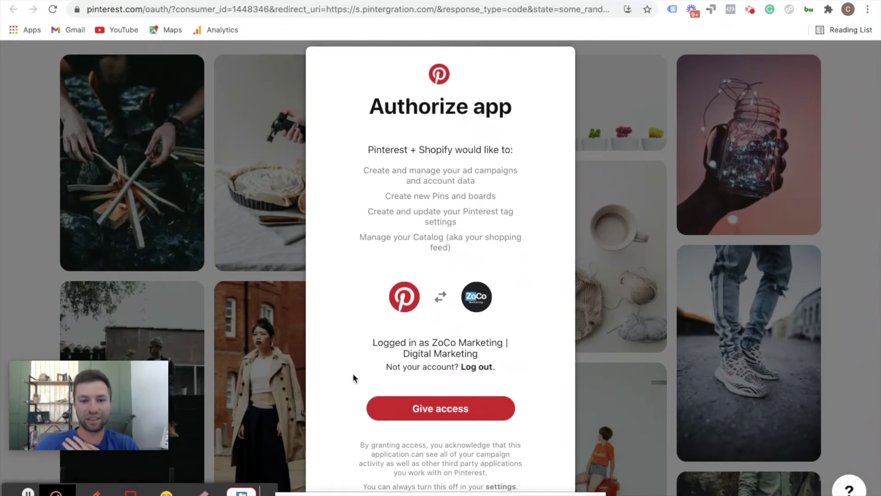
left_click(443, 414)
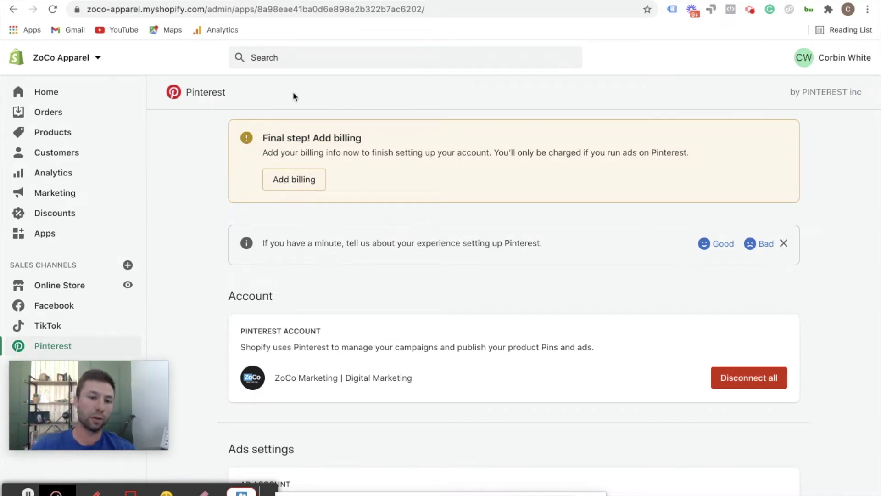
Step: Review the Pinterest channel page, noting the Pinterest Tag already exists, then return to Apps
scroll(460, 258, "down", 2)
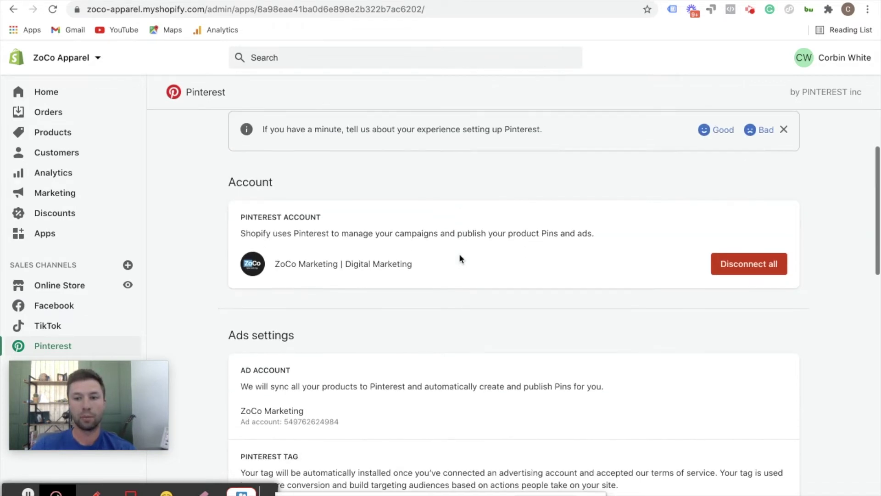
scroll(488, 216, "down", 5)
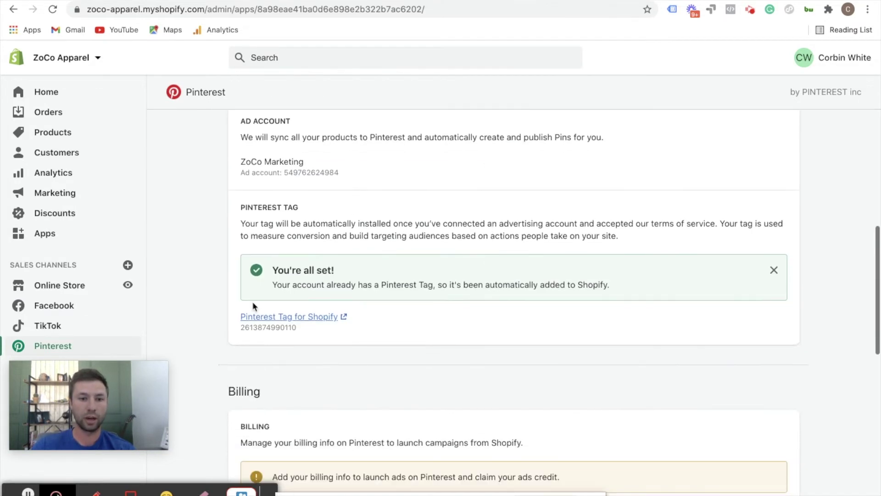
left_click_drag(272, 284, 428, 285)
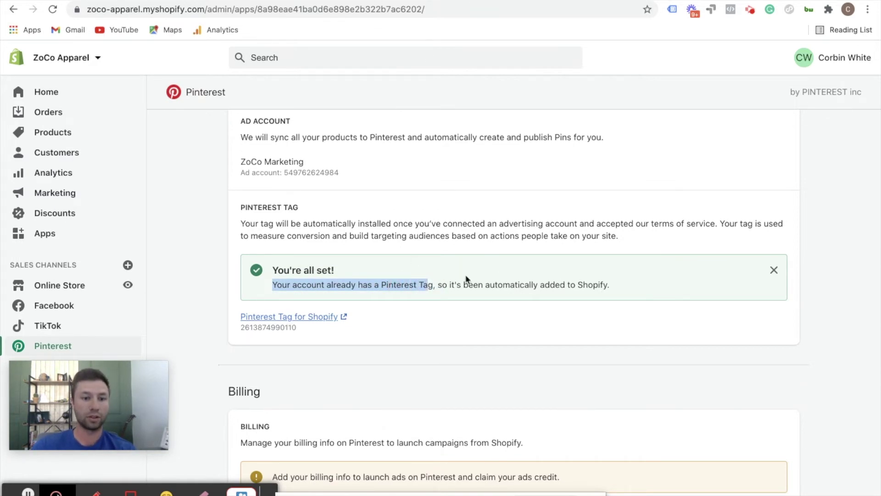
scroll(459, 279, "down", 8)
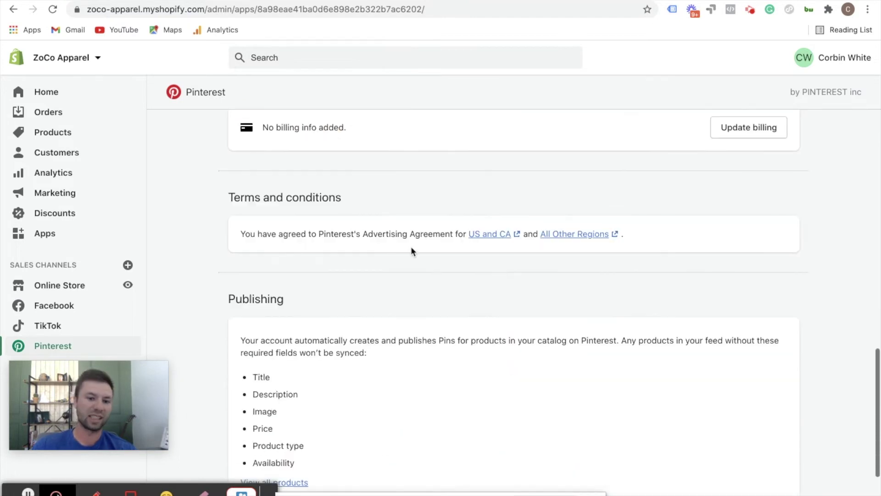
scroll(411, 248, "down", 3)
scroll(531, 312, "up", 15)
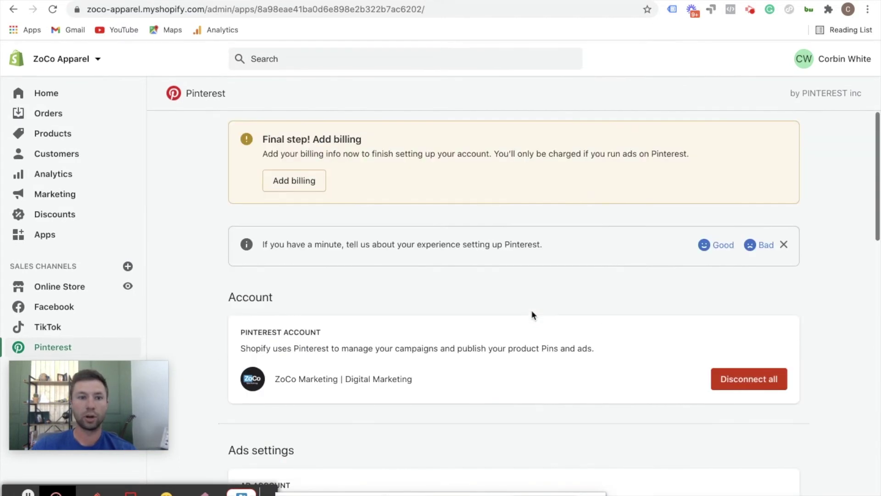
left_click(13, 9)
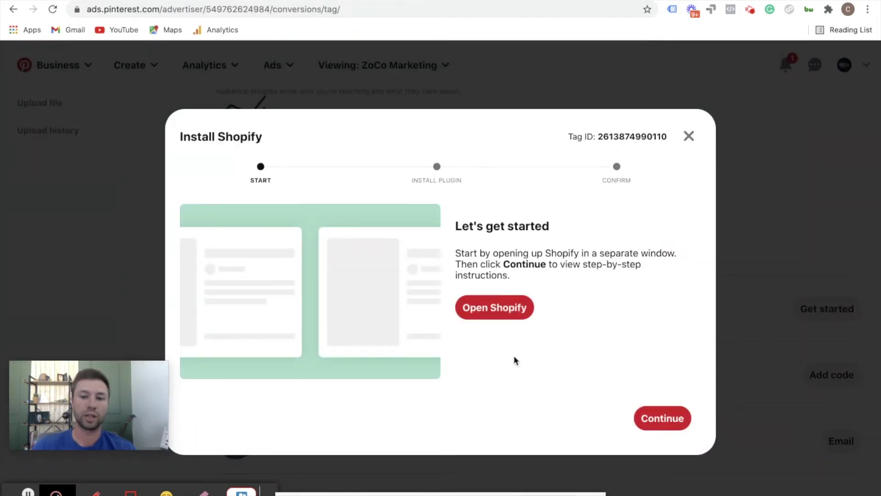
Step: Step through all 9 Install Shopify instructions to Congratulations and finish with Done
left_click(656, 429)
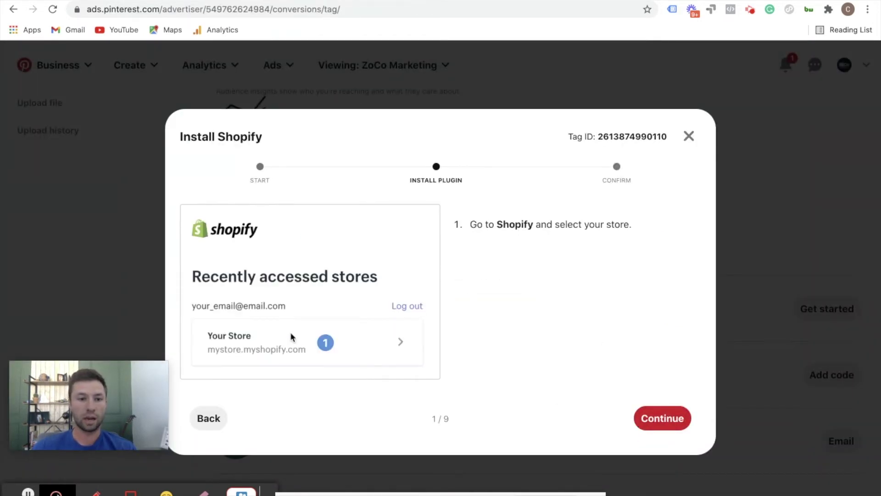
left_click(667, 419)
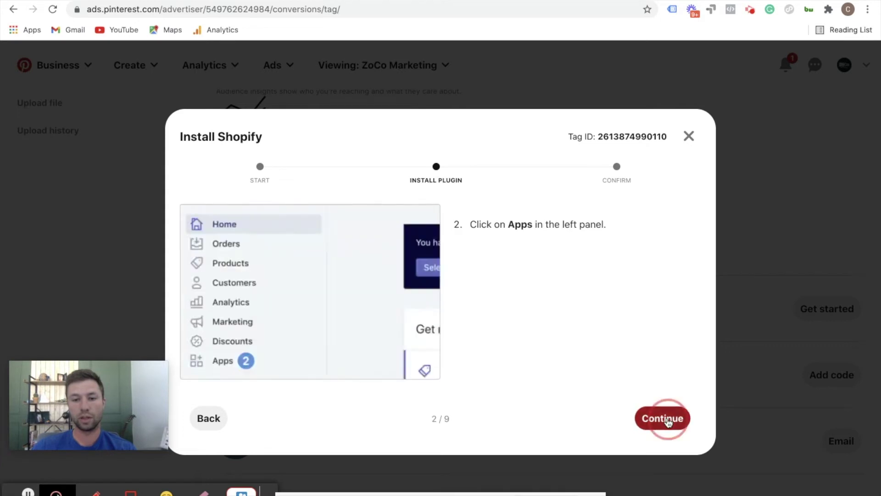
left_click(667, 419)
left_click(667, 419)
left_click(668, 422)
left_click(668, 421)
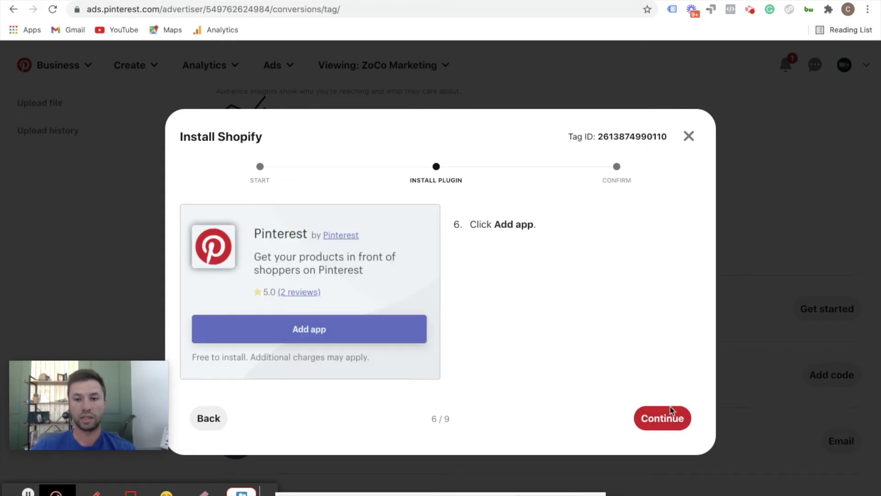
left_click(670, 416)
left_click(665, 422)
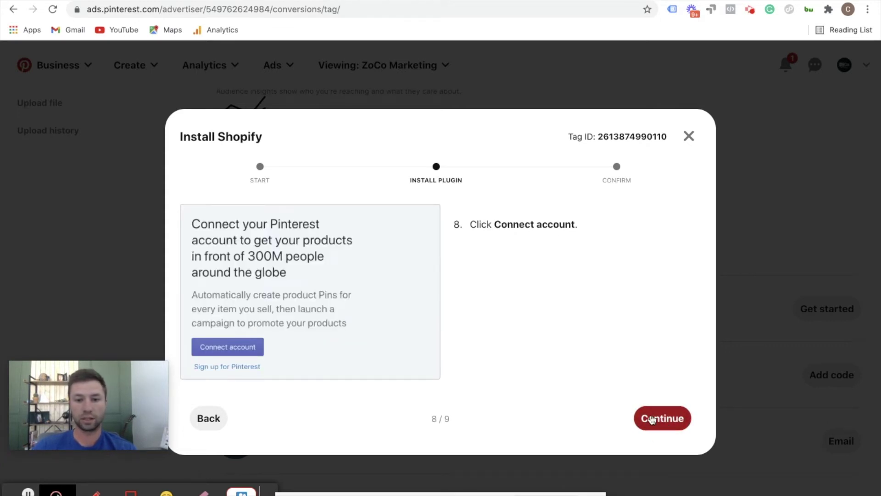
left_click(661, 419)
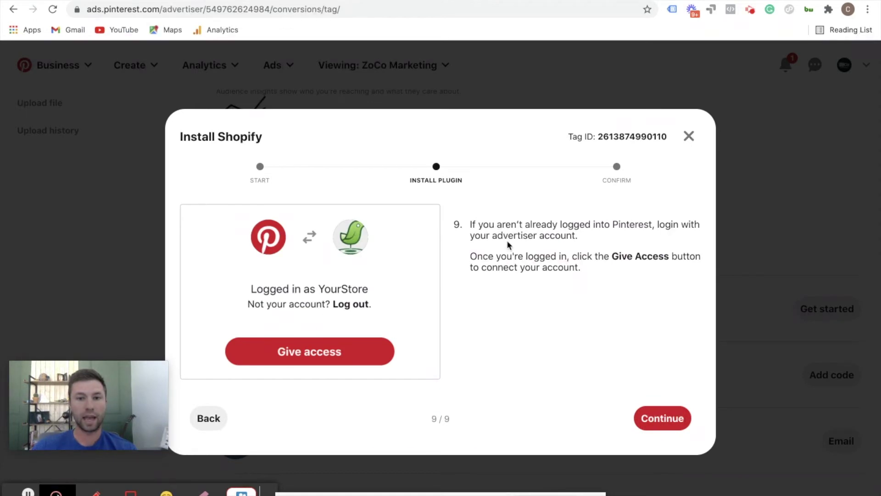
left_click(656, 416)
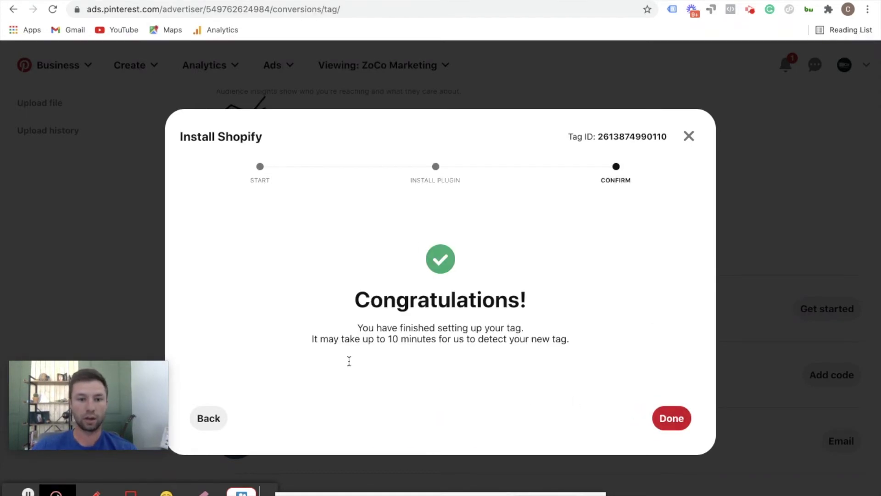
left_click_drag(311, 346, 552, 329)
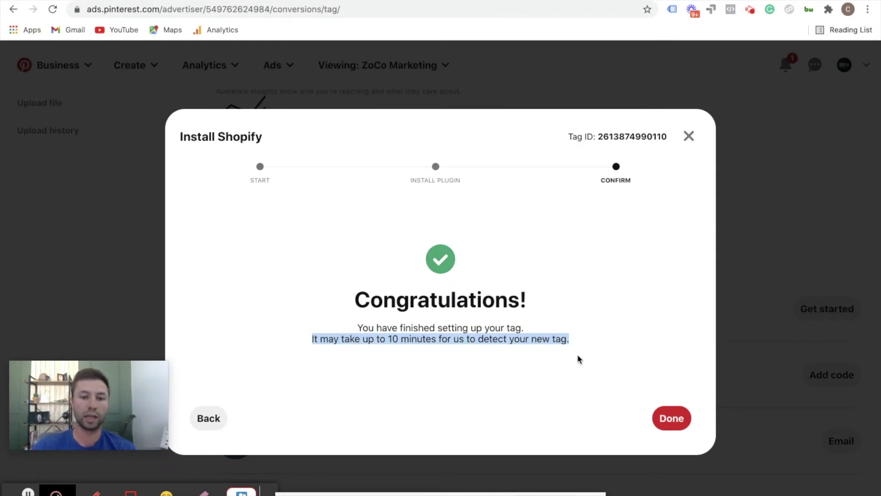
left_click(671, 418)
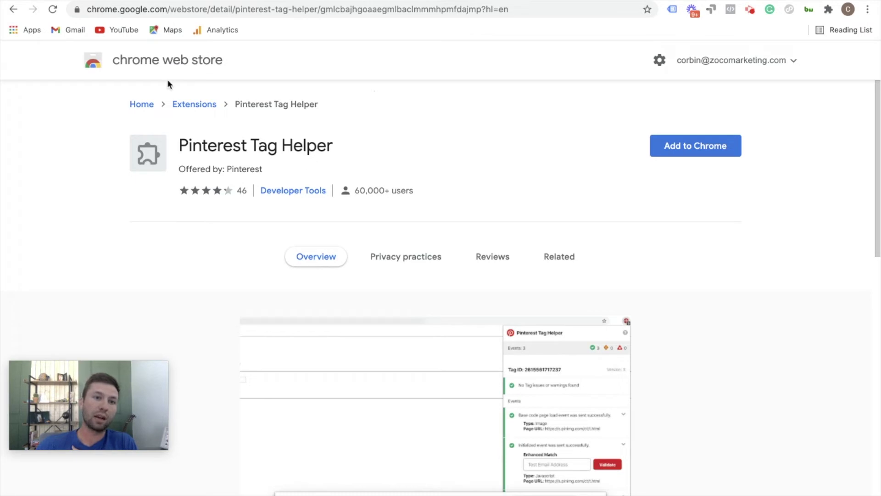
Step: Add the Pinterest Tag Helper extension to Chrome
left_click(709, 147)
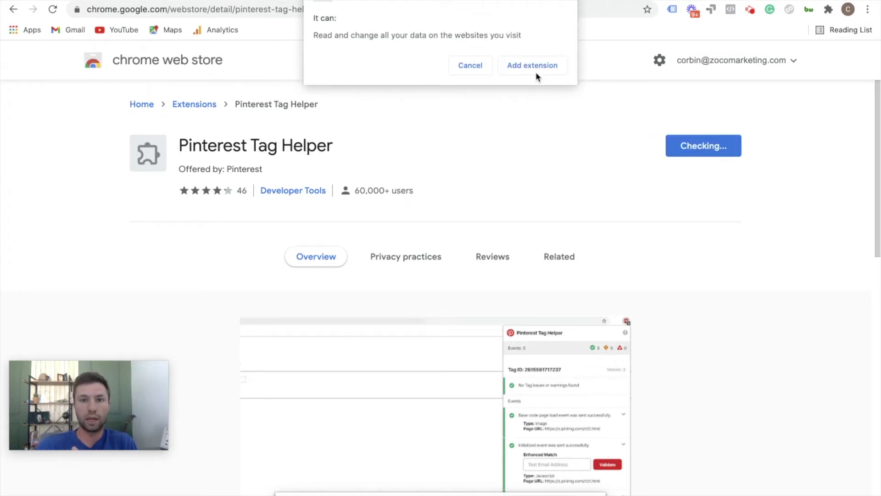
left_click(535, 70)
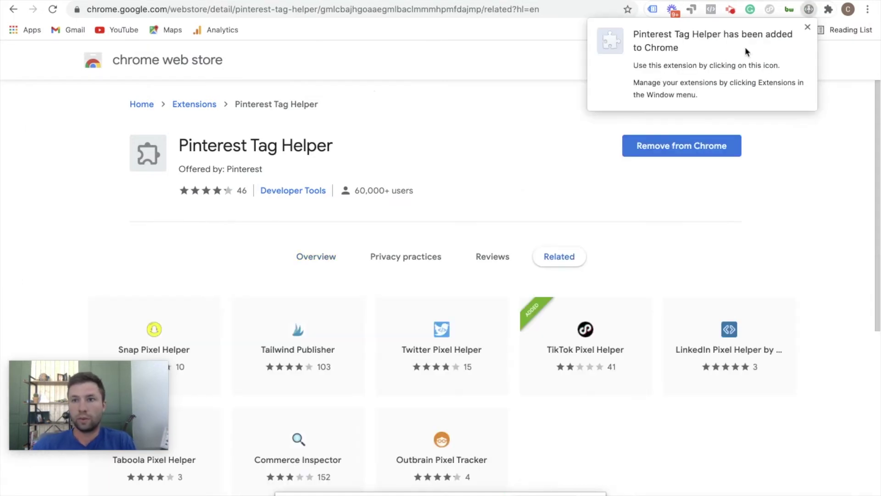
left_click(807, 28)
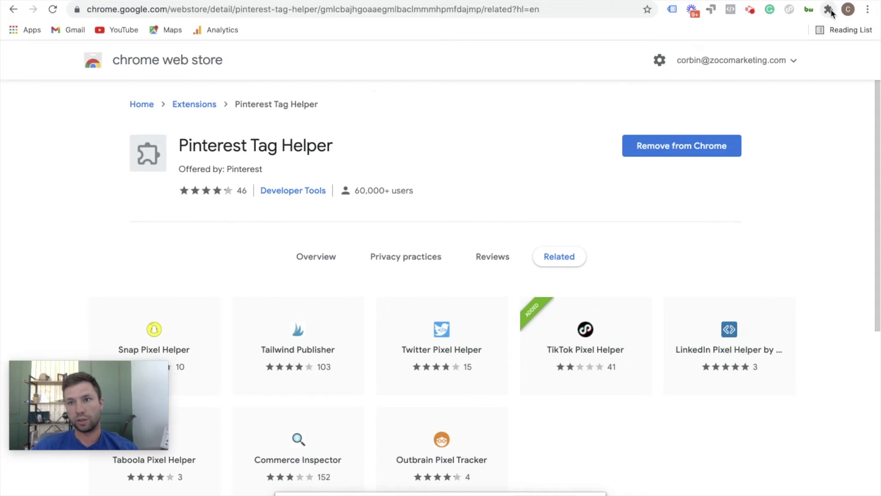
Step: Pin Pinterest Tag Helper to the Chrome toolbar
left_click(829, 9)
scroll(754, 210, "down", 1)
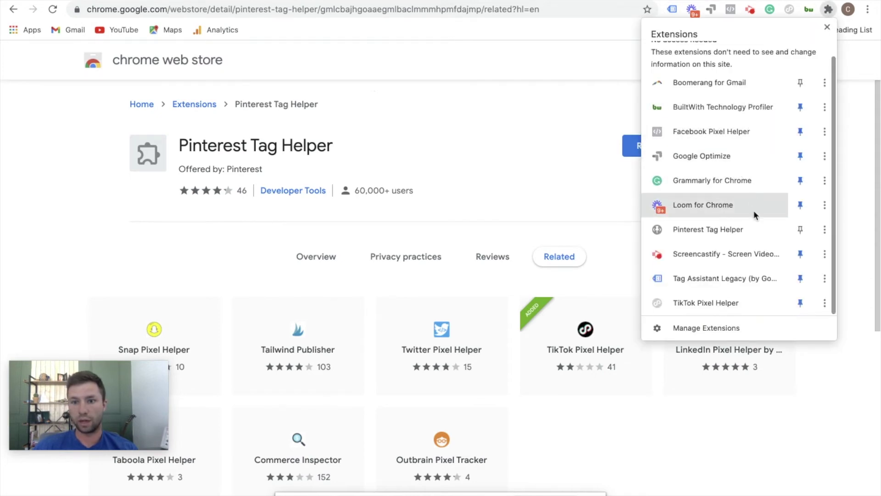
scroll(758, 276, "up", 1)
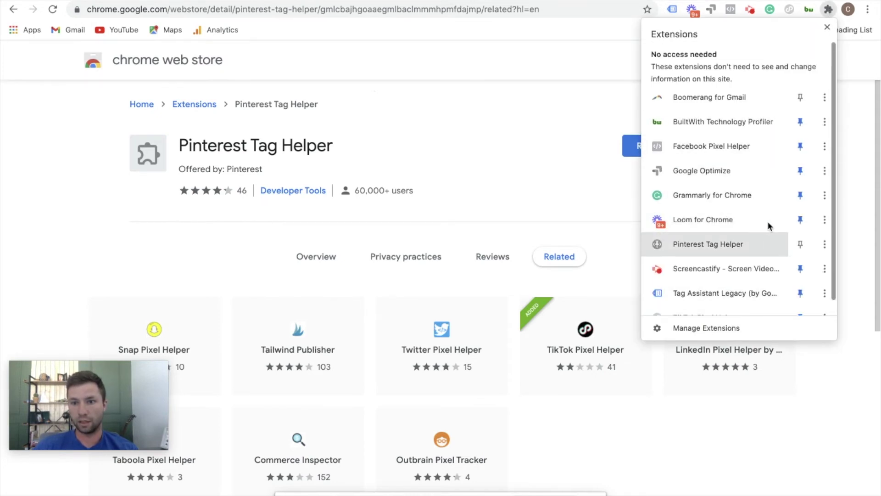
left_click(798, 244)
left_click(519, 112)
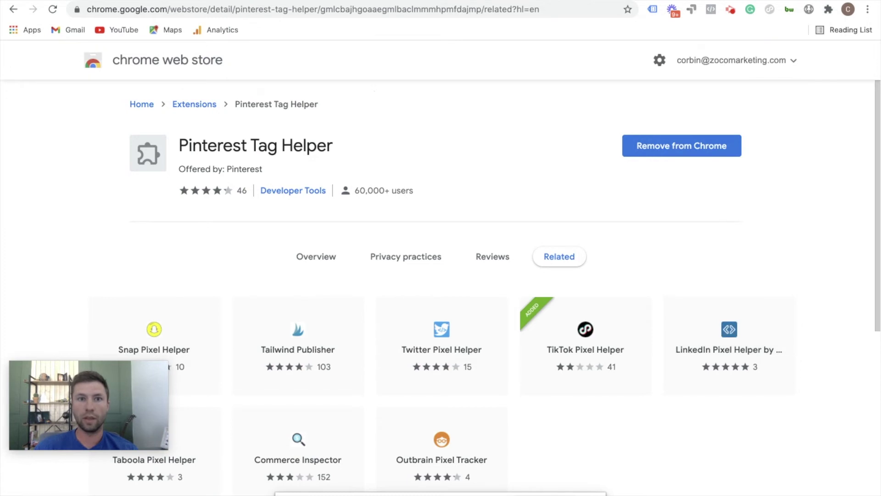
left_click(214, 3)
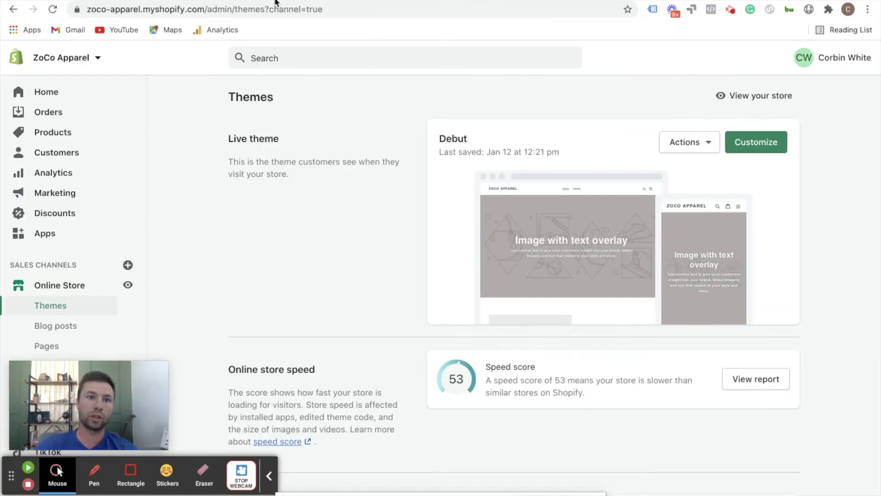
Step: Open the live ZoCo Apparel storefront and check Tag Helper's Initialized and PageVisit events
left_click(757, 97)
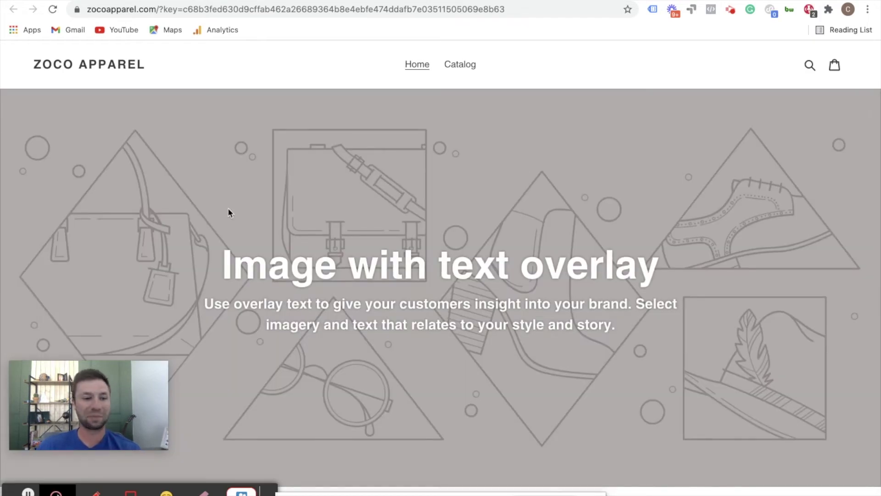
scroll(467, 250, "down", 6)
scroll(468, 249, "up", 6)
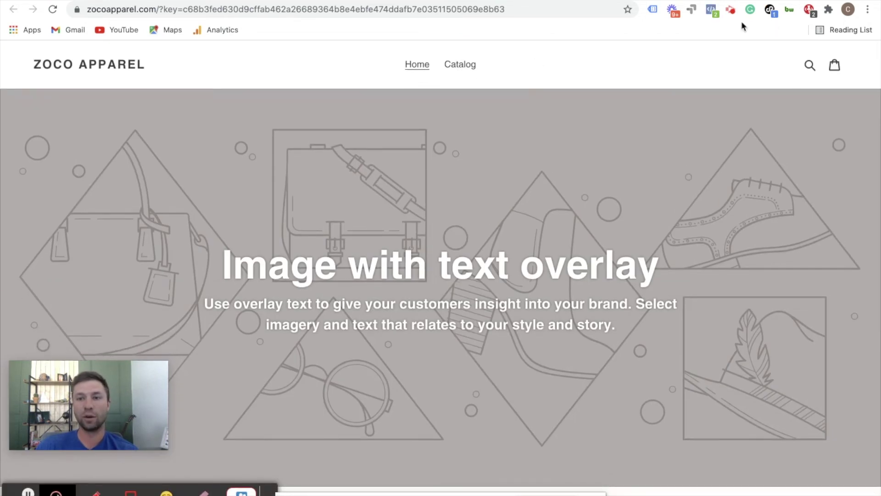
left_click(808, 10)
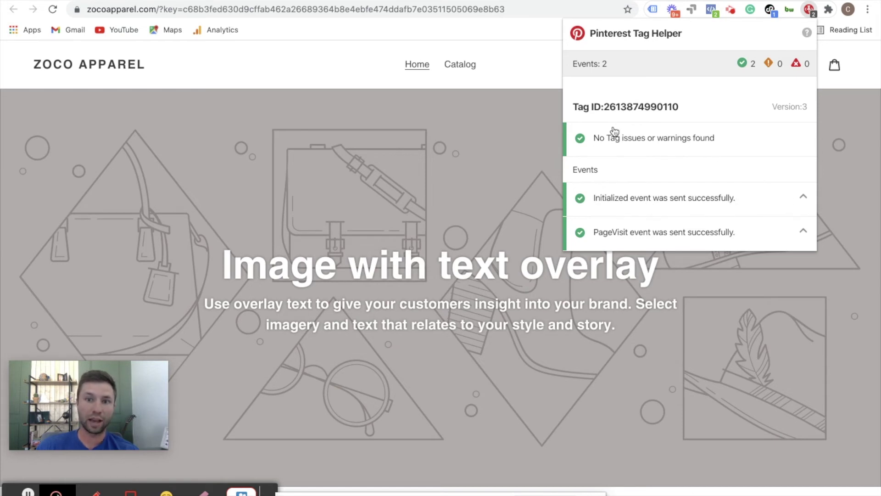
left_click(803, 232)
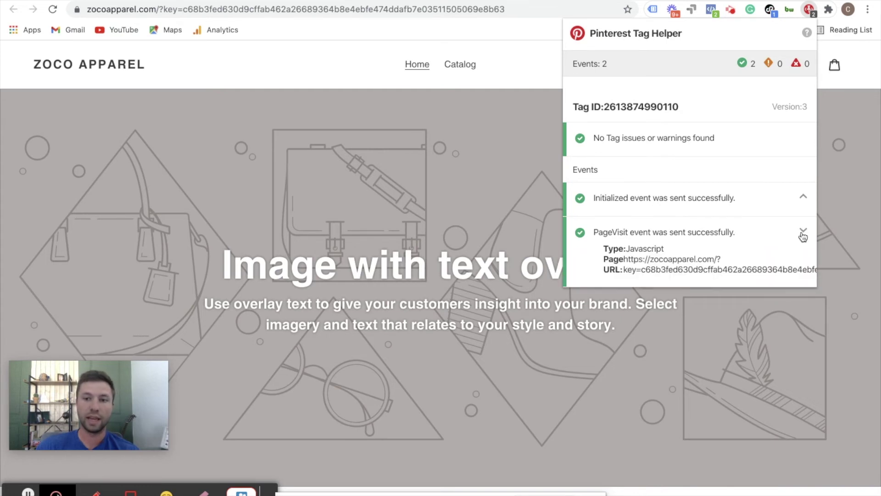
left_click(802, 233)
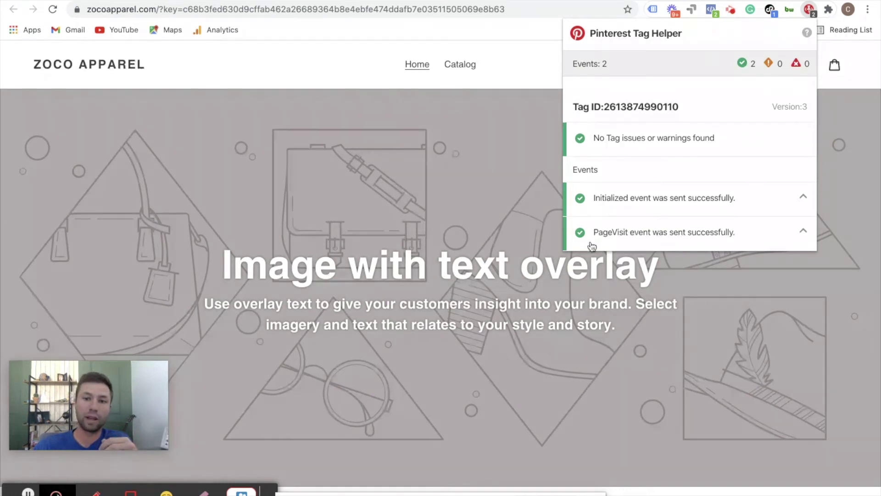
left_click(491, 104)
Step: Open the Unisex Deluxe T-shirt product page from the store's catalog
left_click(460, 68)
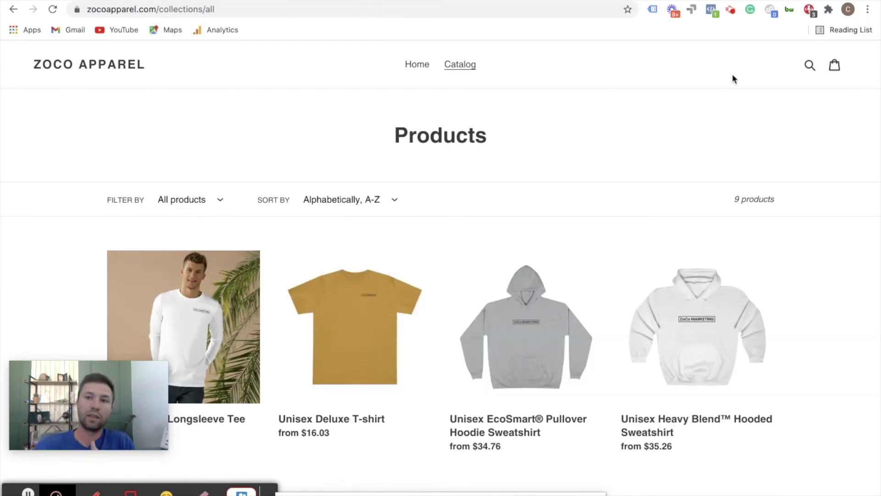
scroll(269, 246, "down", 2)
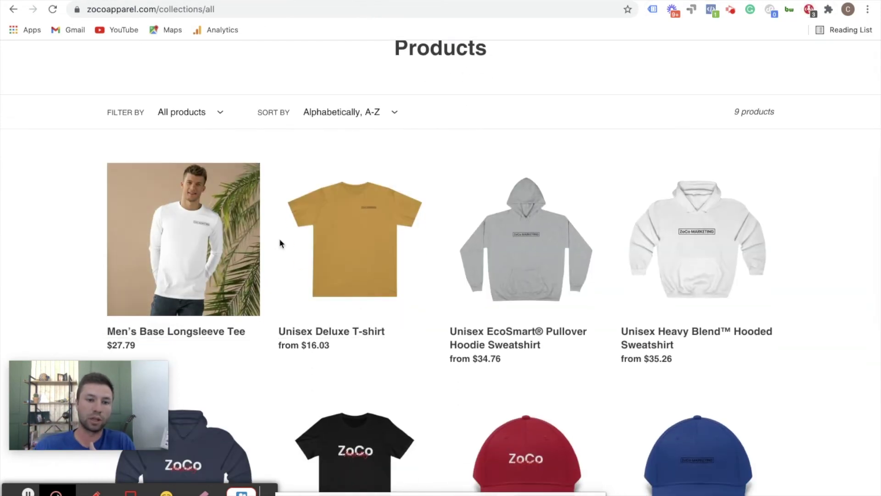
left_click(344, 230)
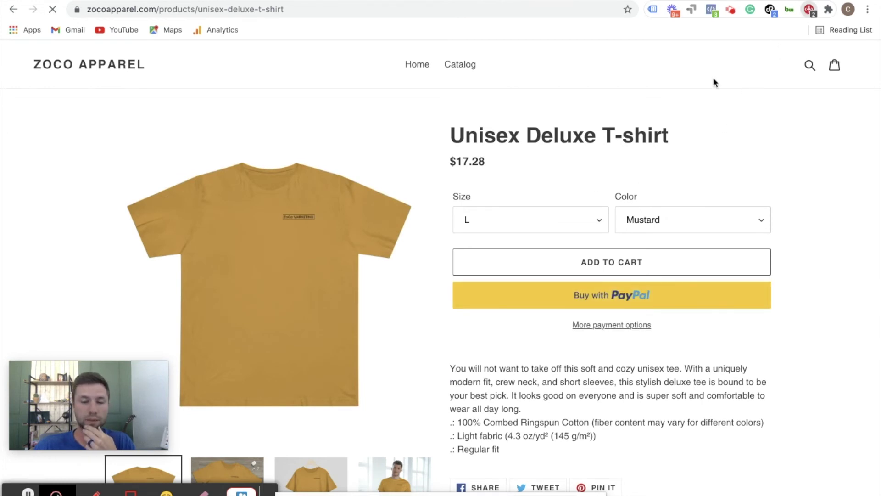
Step: Inspect this page's PageVisit event in Tag Helper, which warns Product Category missing
left_click(809, 10)
left_click(810, 13)
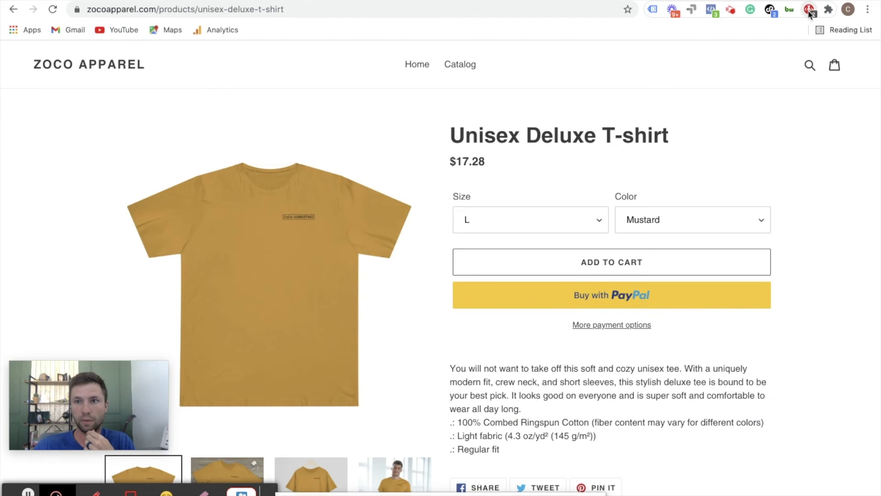
left_click(809, 13)
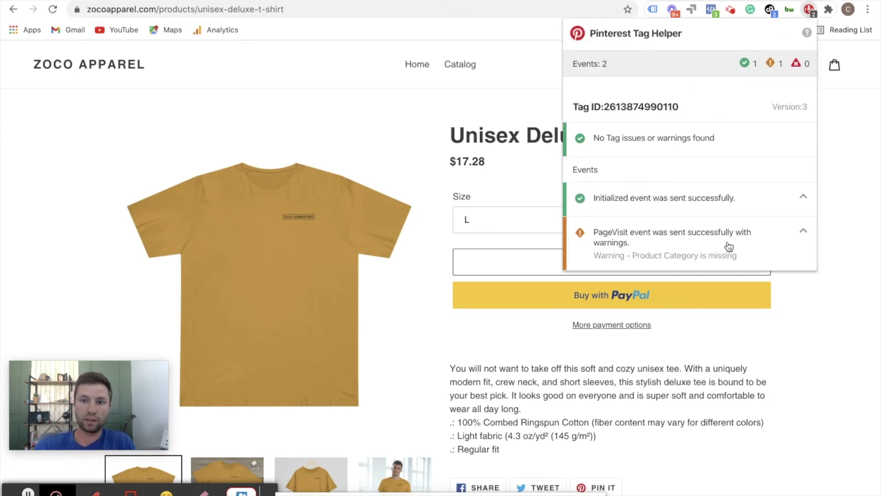
left_click(802, 231)
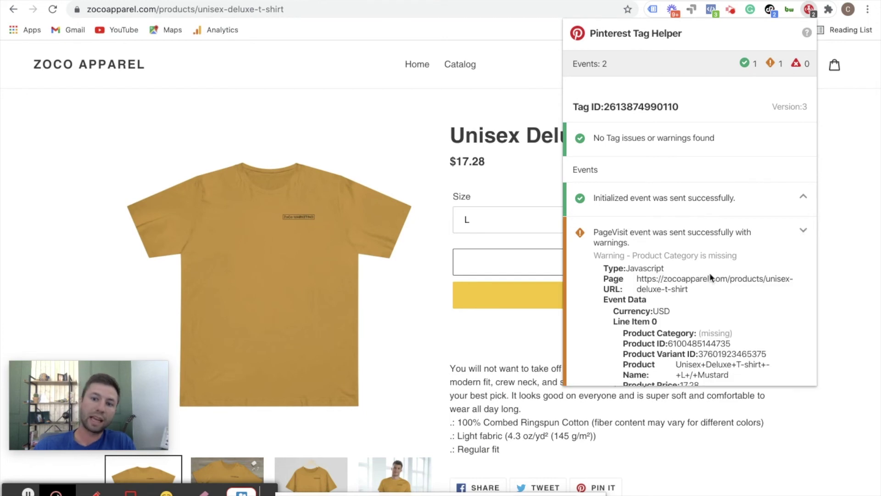
scroll(697, 326, "down", 1)
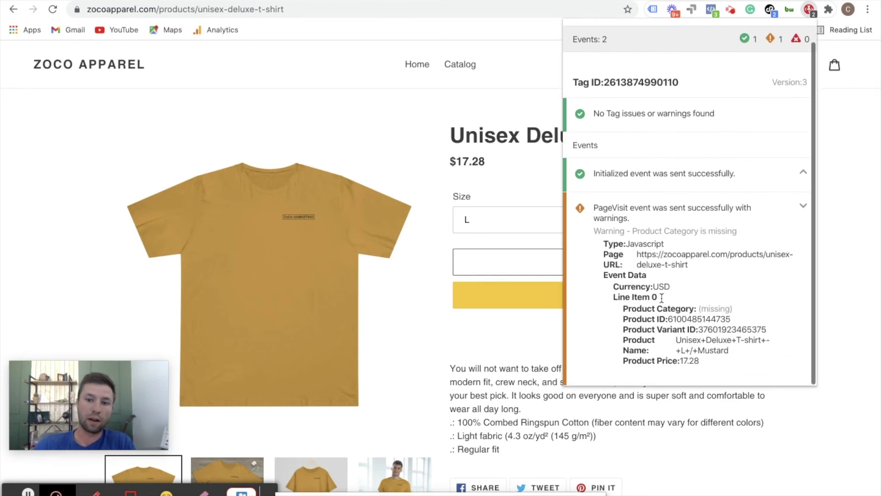
left_click(803, 206)
left_click(558, 149)
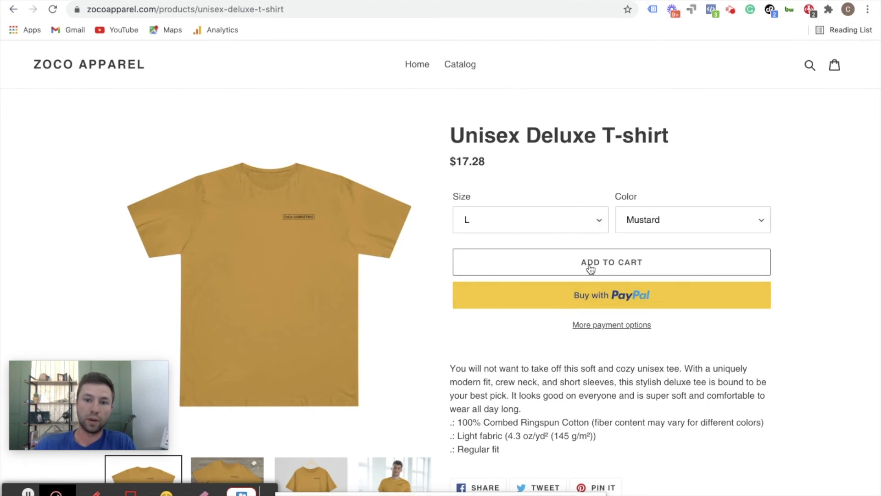
Step: Add the L Mustard T-shirt to the cart and confirm Tag Helper logs AddToCart
left_click(523, 268)
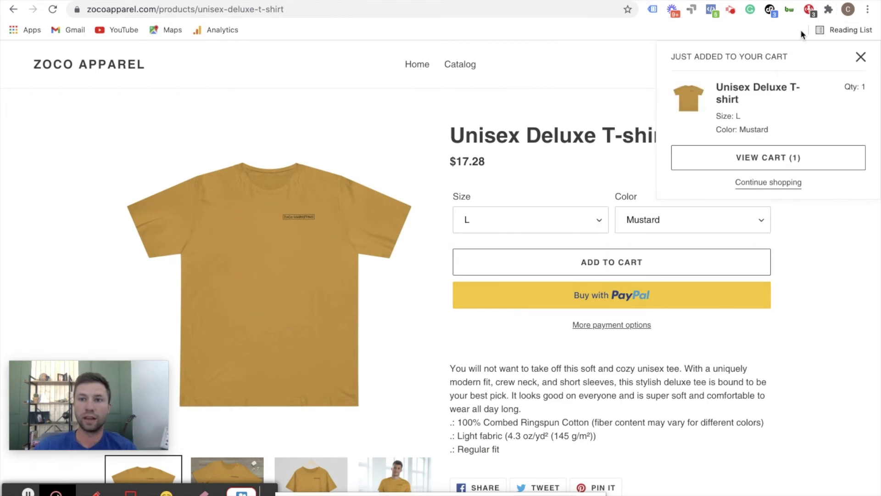
left_click(809, 10)
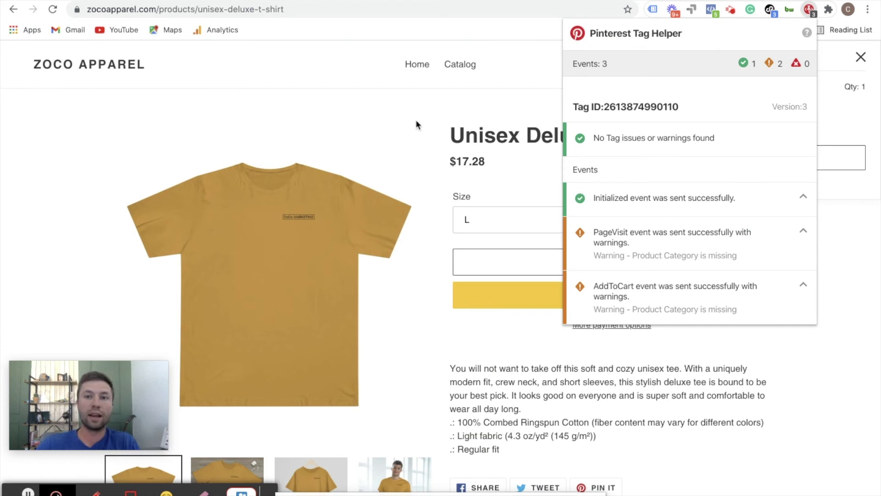
left_click(370, 96)
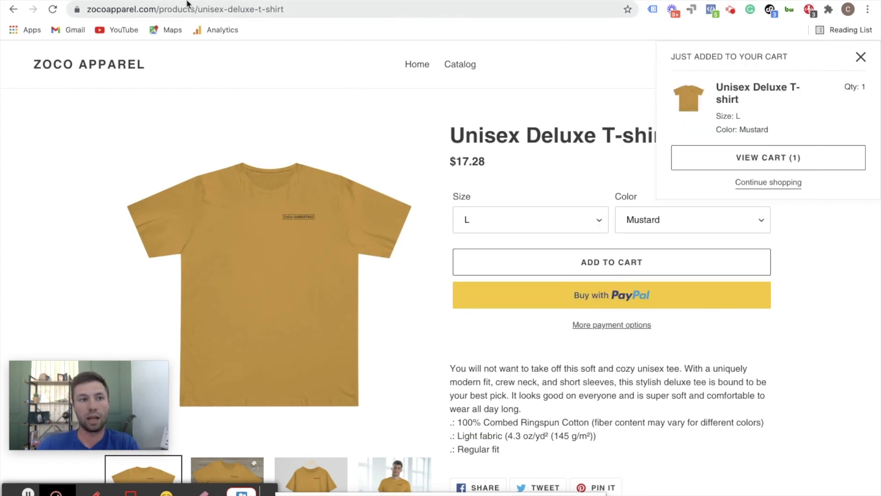
Step: Open the Conversions > Test events page and focus the Website URL field
left_click(69, 1)
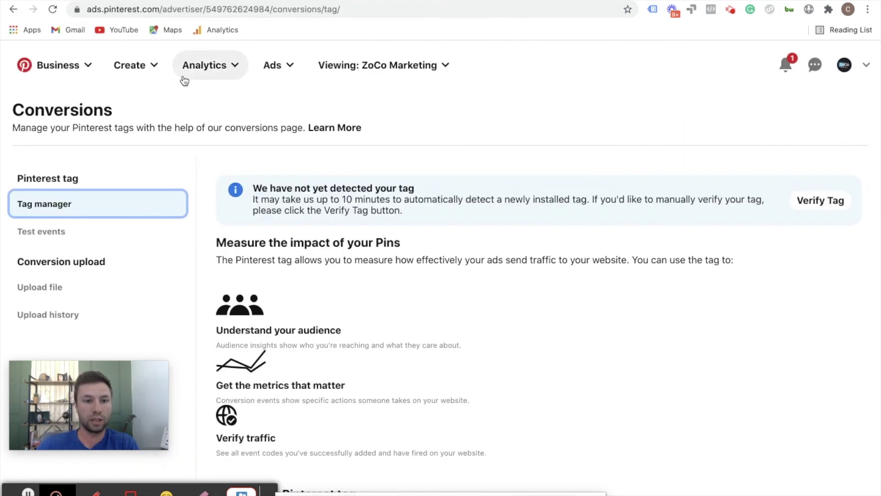
left_click(61, 240)
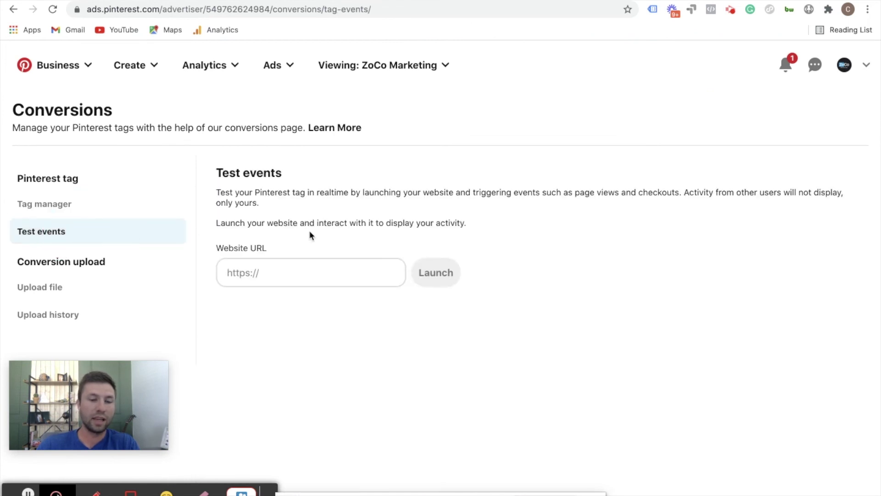
left_click(256, 276)
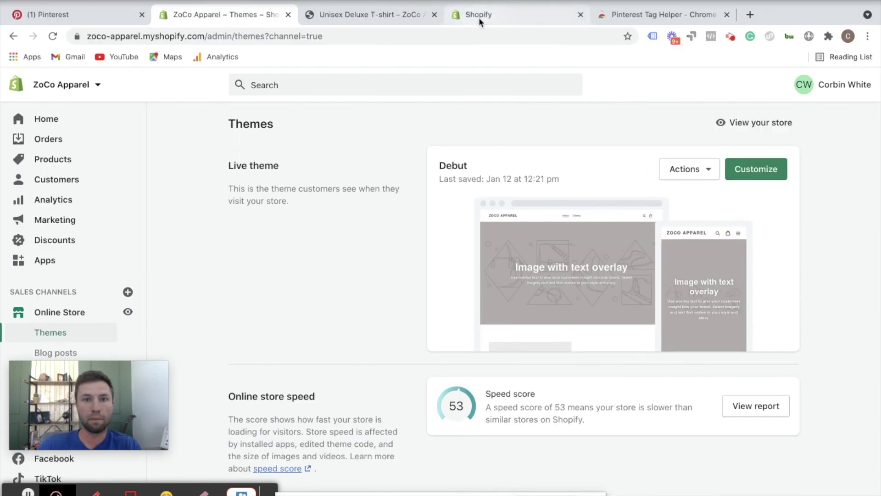
Step: Copy just the store's domain from the Shopify admin address bar
left_click(480, 18)
left_click(201, 12)
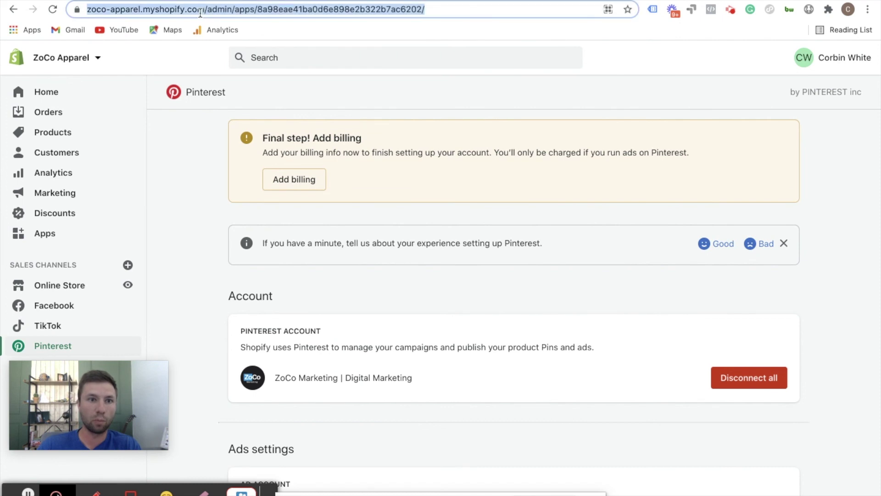
left_click(205, 9)
left_click_drag(234, 9, 82, 14)
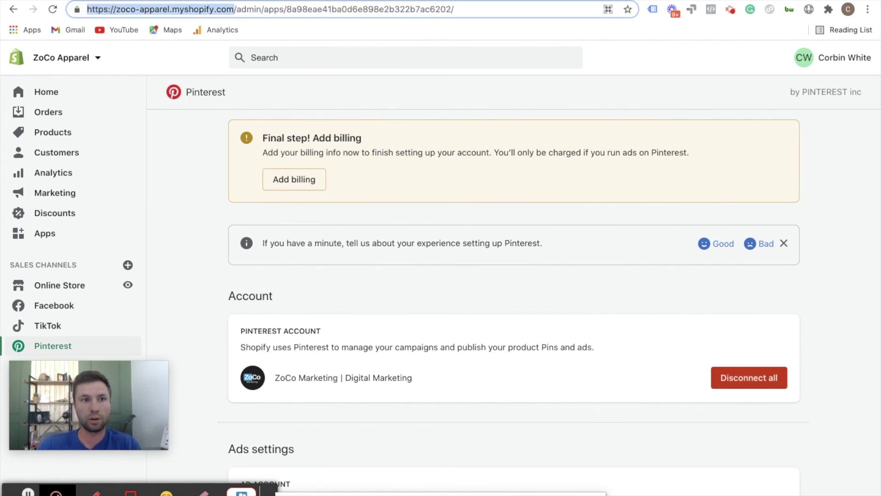
key("super+c")
Step: Paste the store domain into Website URL and launch the storefront to generate test events
key("ctrl+Tab")
key("super+v")
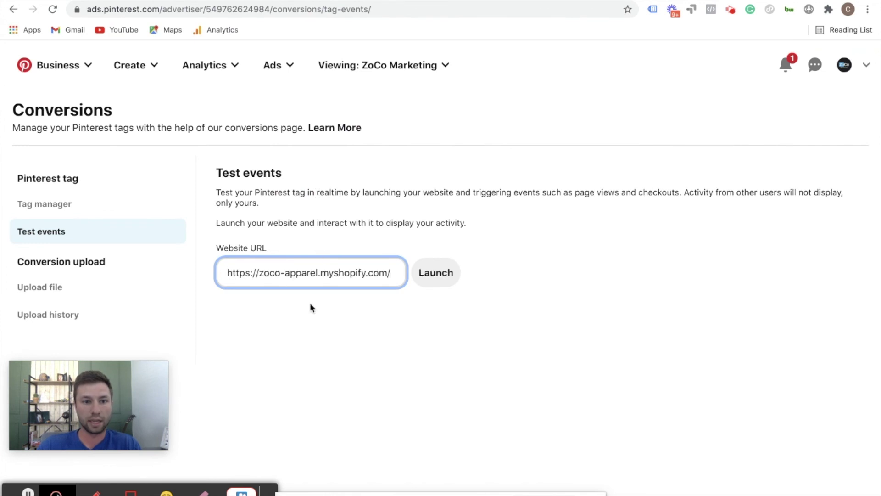
left_click(436, 275)
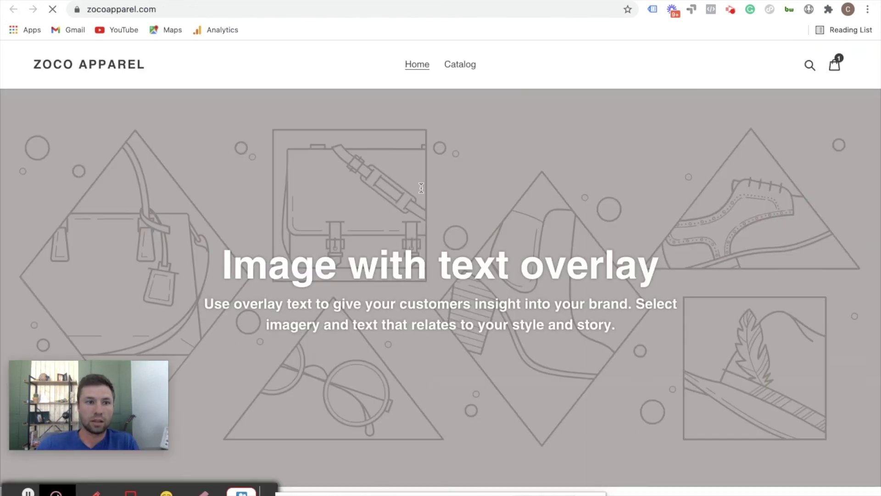
Step: Scroll the live storefront, then check Test events for PAGE_VISIT and INITIALIZED events
key("super+w")
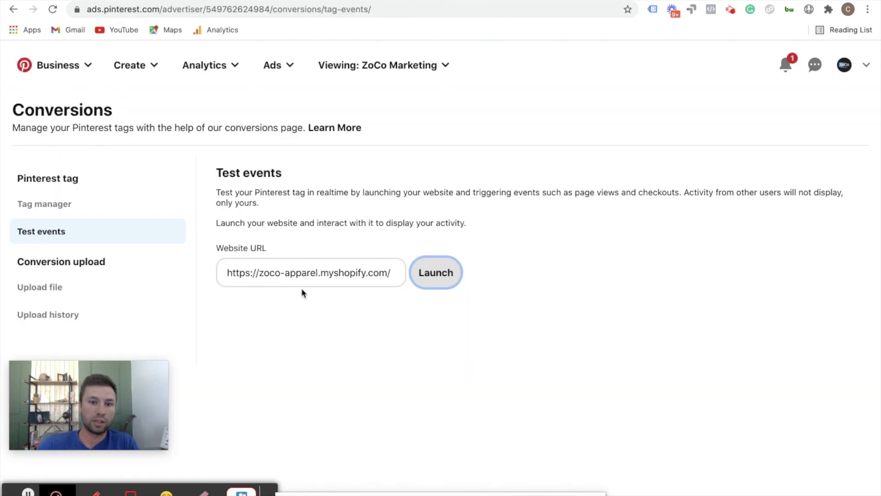
key("ctrl+Tab")
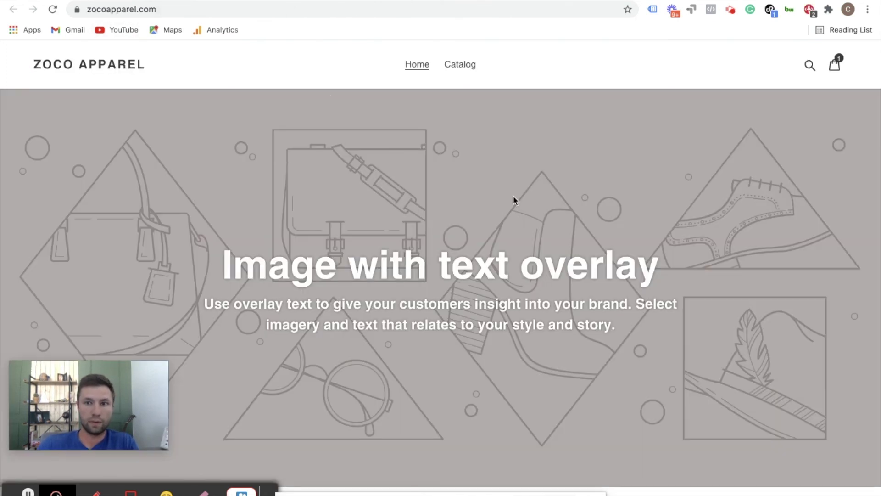
scroll(622, 156, "down", 10)
scroll(619, 163, "up", 10)
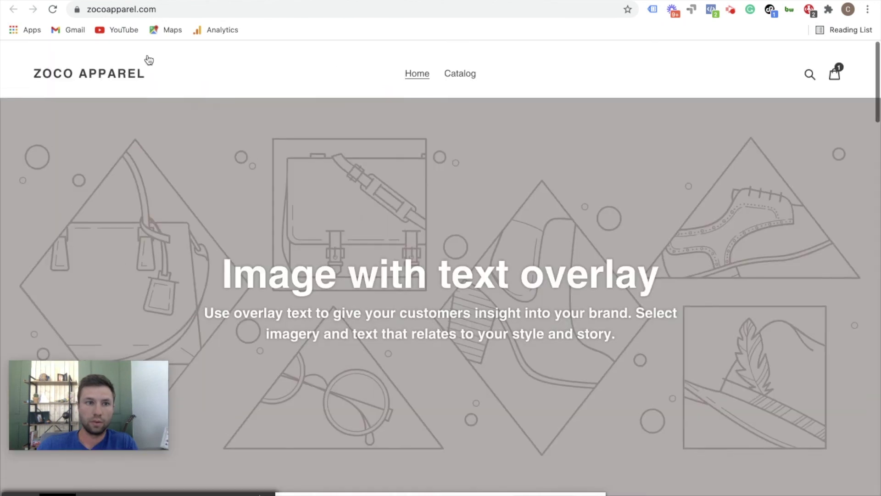
key("ctrl+shift+Tab")
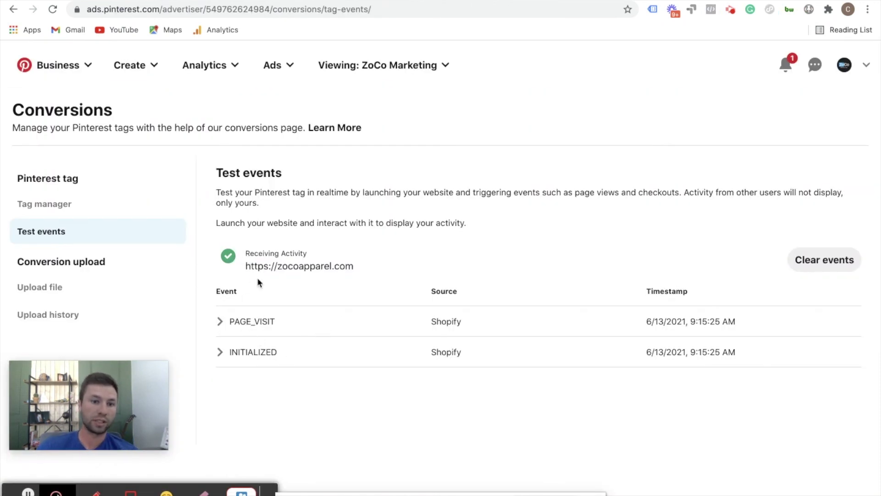
left_click(220, 325)
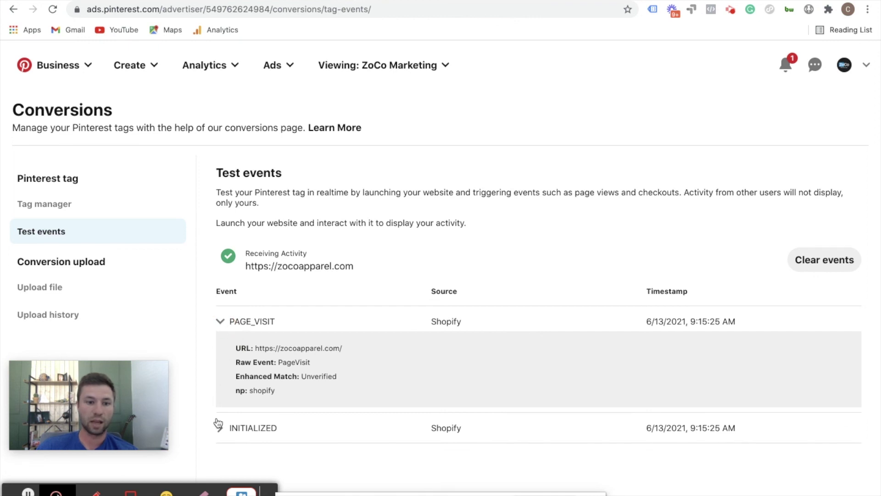
left_click(219, 322)
left_click(220, 353)
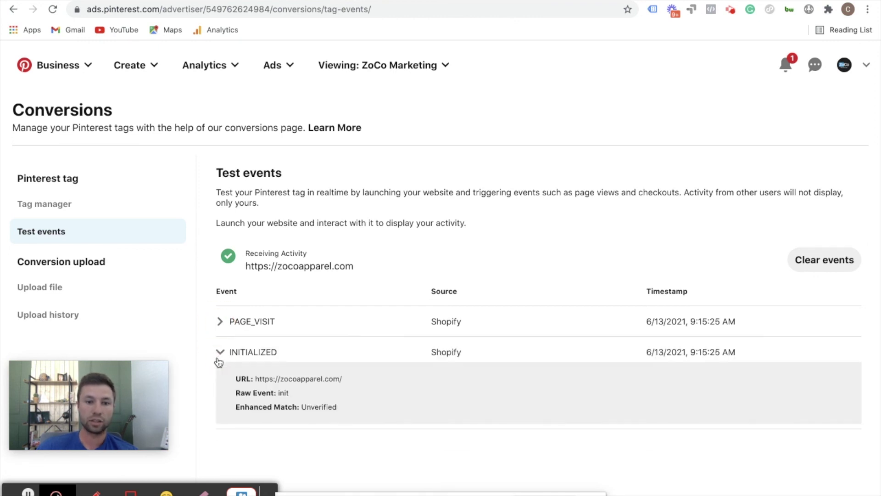
left_click(220, 352)
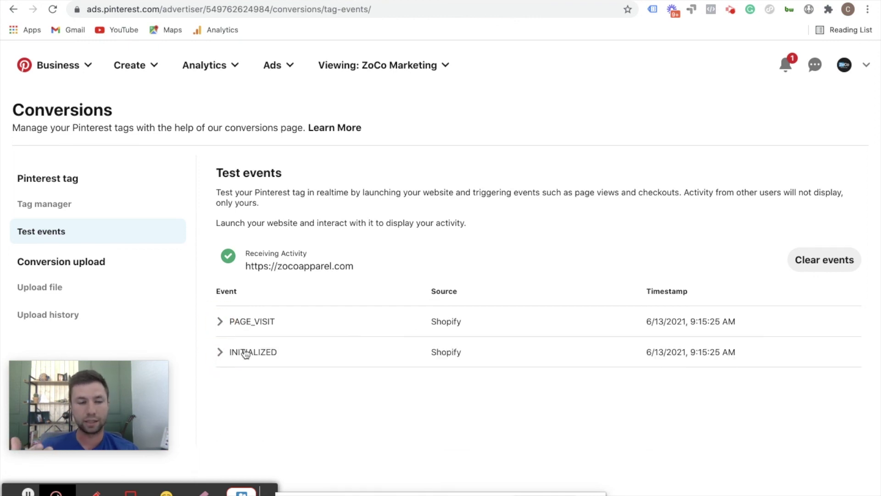